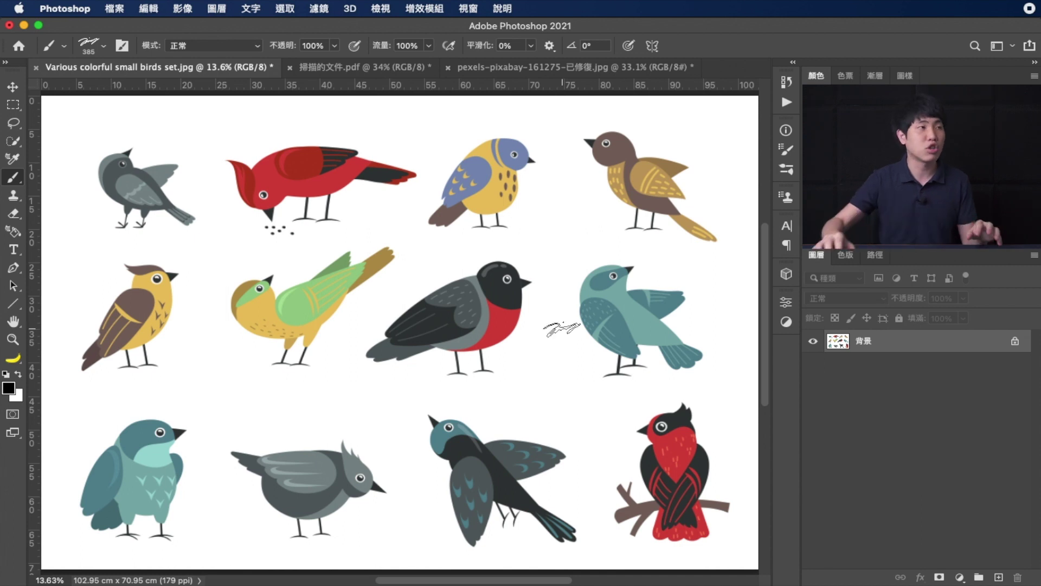
- Marquee-select the yellow bird on the middle-left and define it as a brush preset named bird
{"action": "left_click", "coordinate": [11, 106]}
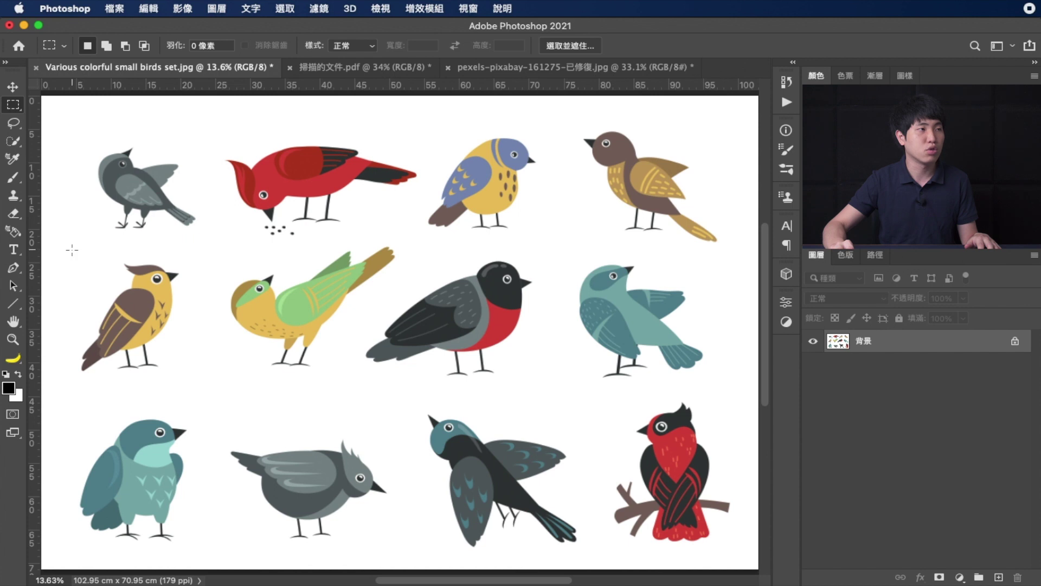
{"action": "left_click_drag", "start_coordinate": [71, 256], "coordinate": [193, 379]}
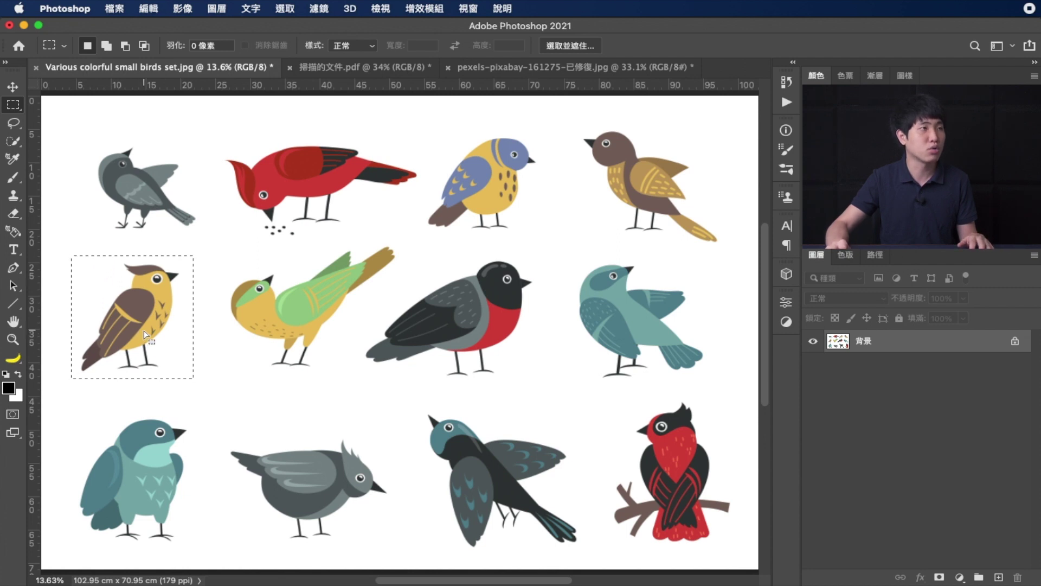
{"action": "left_click", "coordinate": [155, 13]}
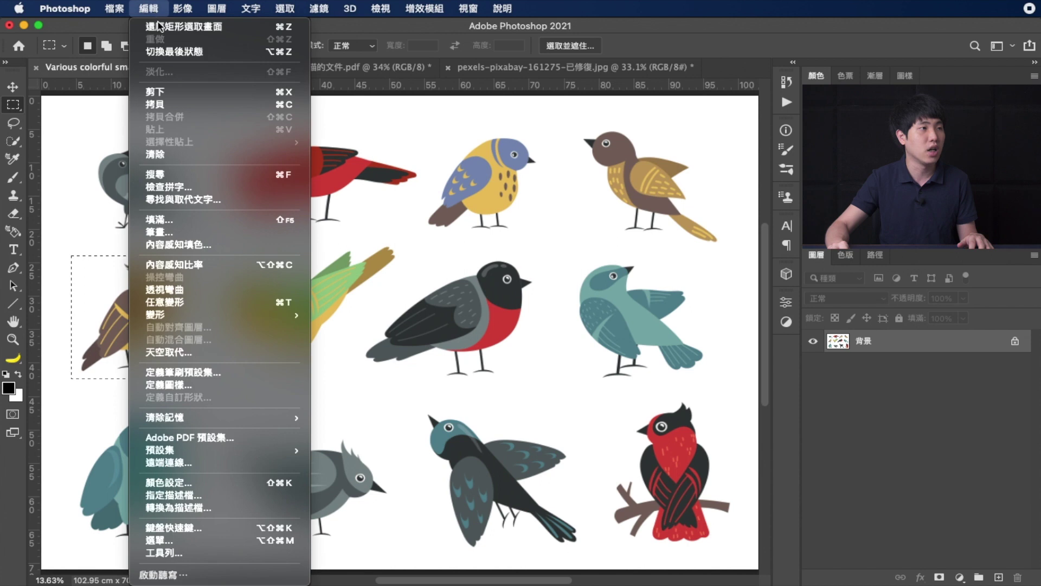
{"action": "left_click", "coordinate": [226, 375]}
{"action": "type", "text": "bird"}
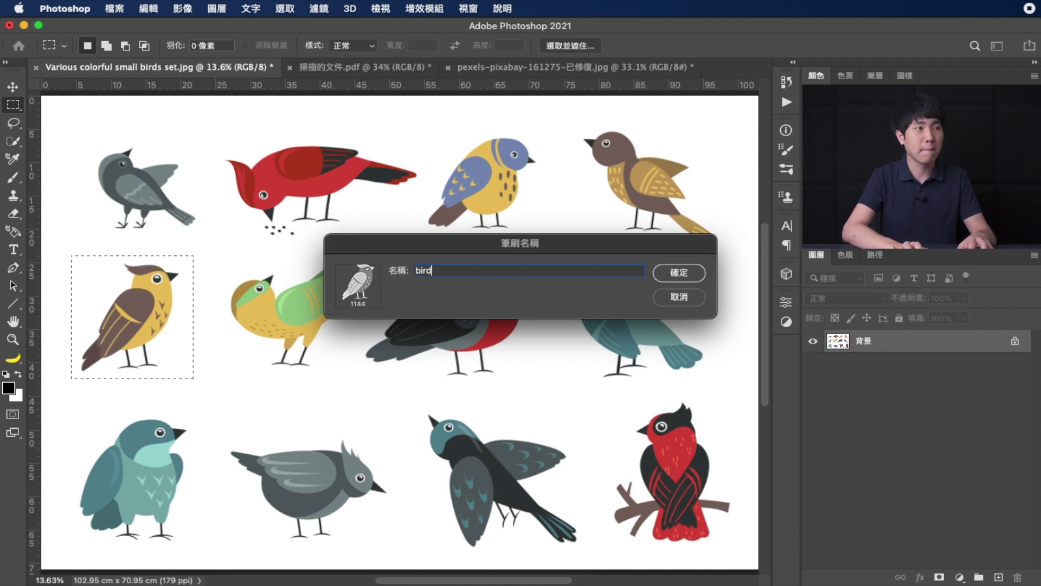
{"action": "key", "text": "Return"}
{"action": "key", "text": "b"}
{"action": "key", "text": "ctrl+d"}
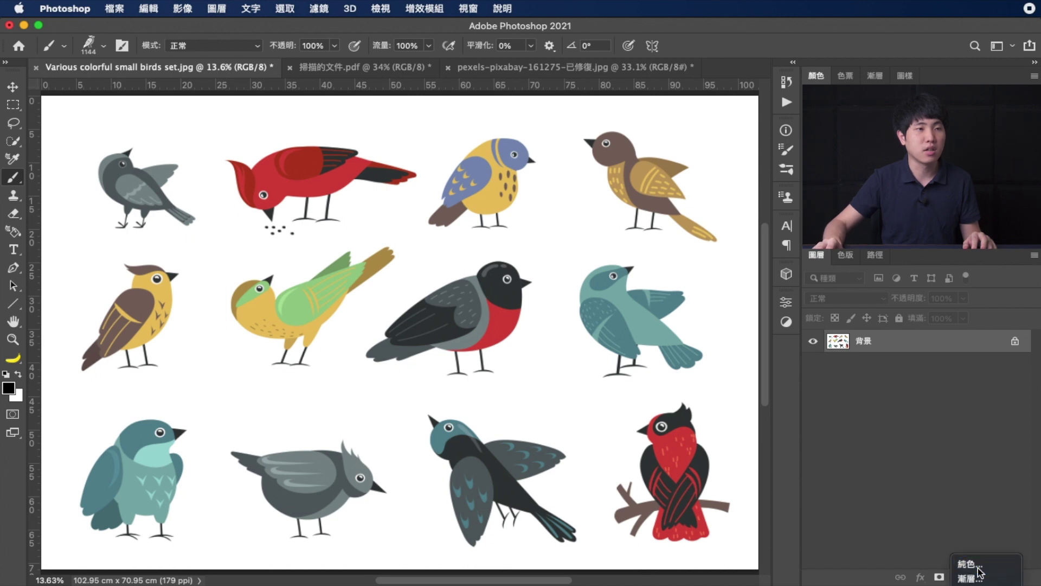
- Add a deep-blue #0419e4 solid colour fill layer with a new empty layer above it
{"action": "left_click", "coordinate": [971, 564]}
{"action": "left_click_drag", "start_coordinate": [829, 411], "coordinate": [830, 342]}
{"action": "left_click", "coordinate": [809, 343]}
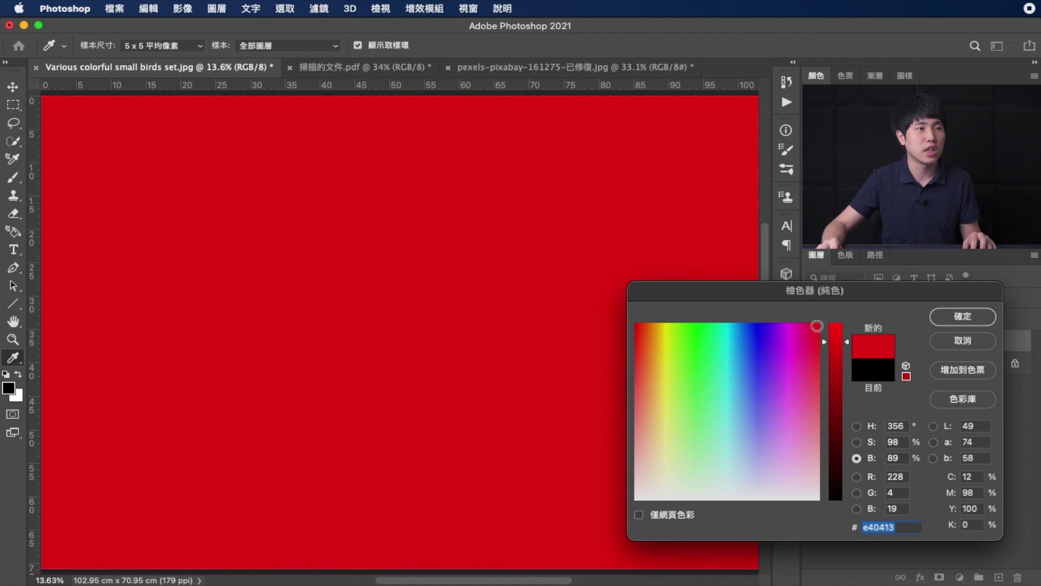
{"action": "left_click_drag", "start_coordinate": [816, 326], "coordinate": [755, 325]}
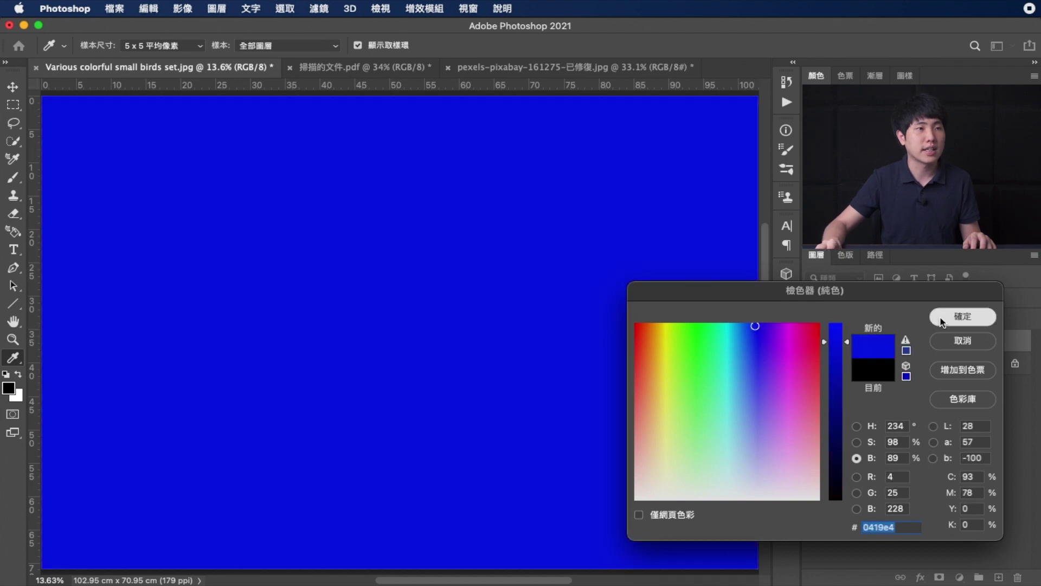
{"action": "left_click", "coordinate": [942, 320]}
{"action": "left_click", "coordinate": [999, 578]}
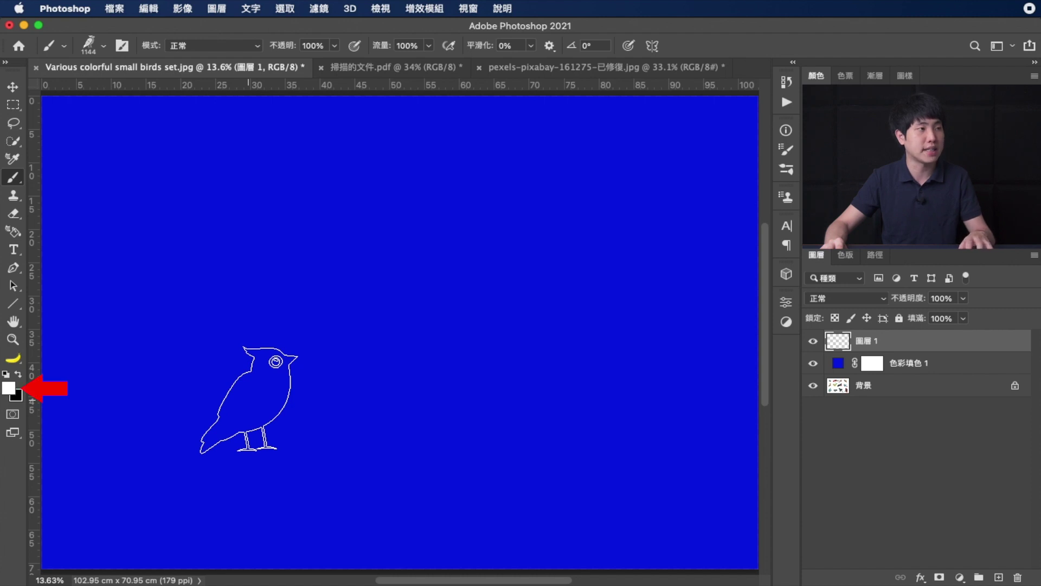
- Stamp one white bird on the lower left of the blue fill, then show the scanned signatures document
{"action": "left_click", "coordinate": [243, 399]}
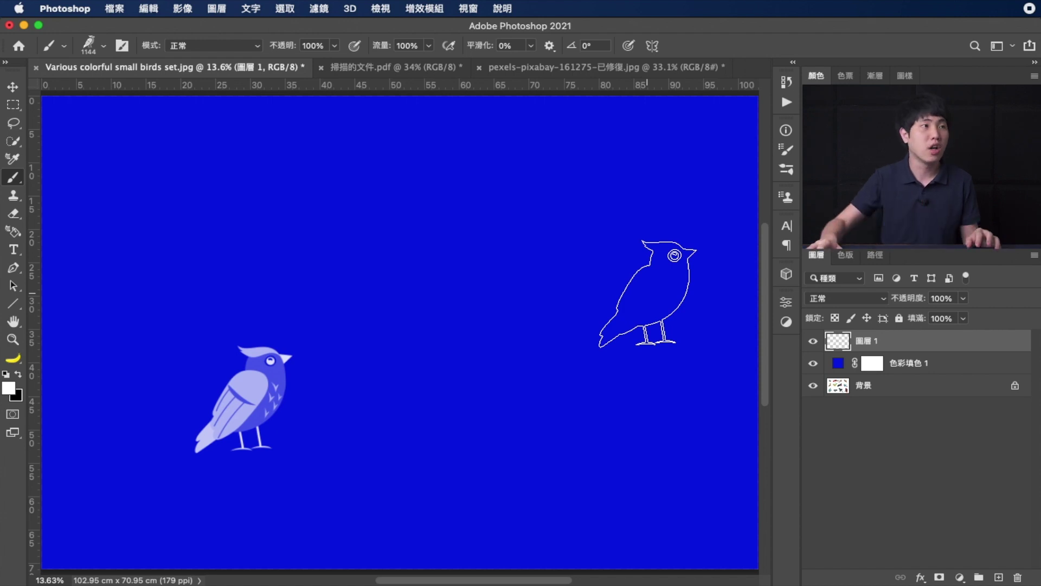
{"action": "left_click", "coordinate": [390, 74]}
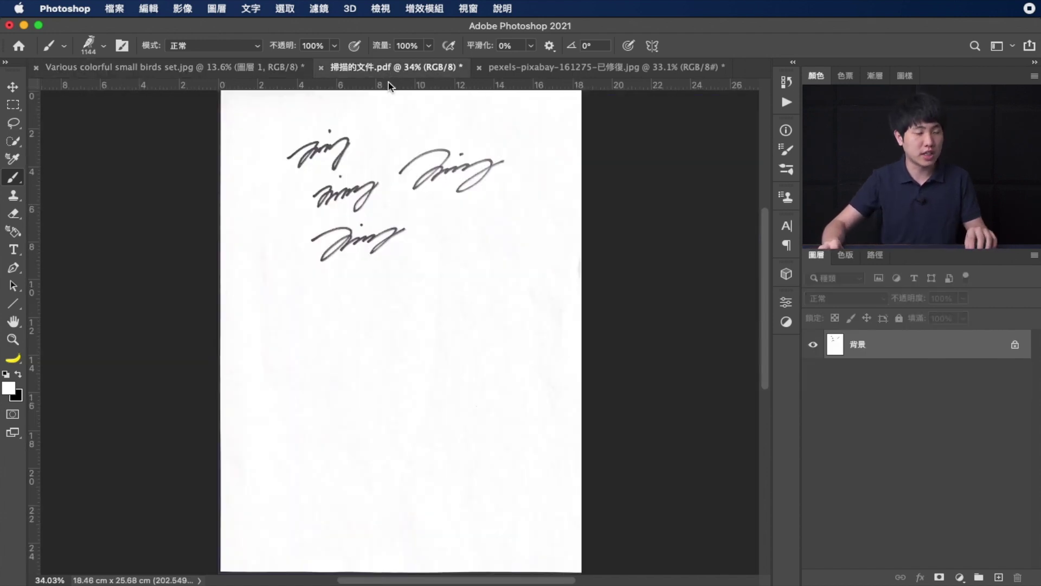
- Box-select the lowest signature on the scanned page and copy it to a new layer
{"action": "key", "text": "v"}
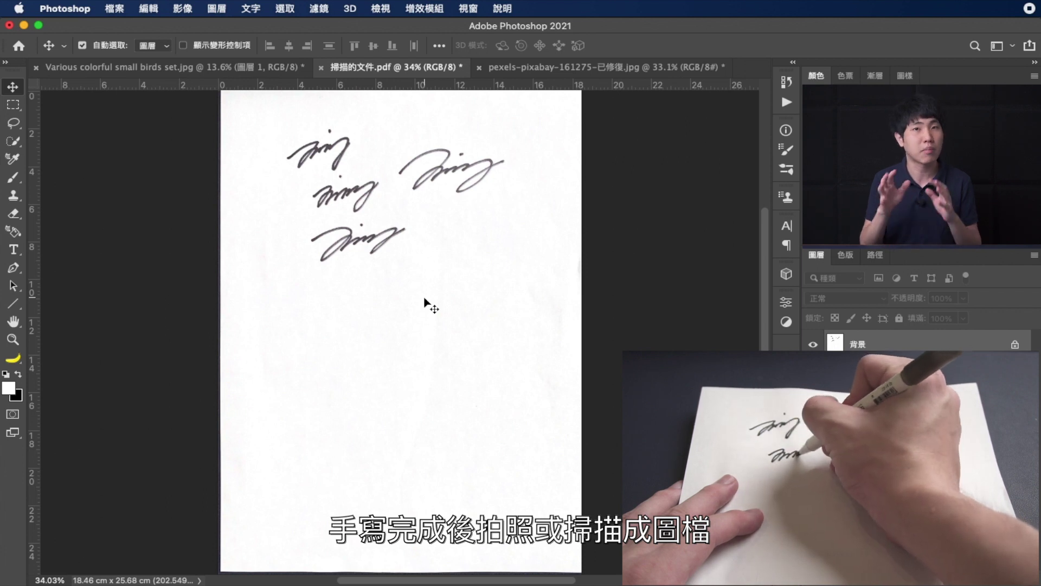
{"action": "scroll", "coordinate": [360, 285], "scroll_direction": "up", "scroll_amount": 3}
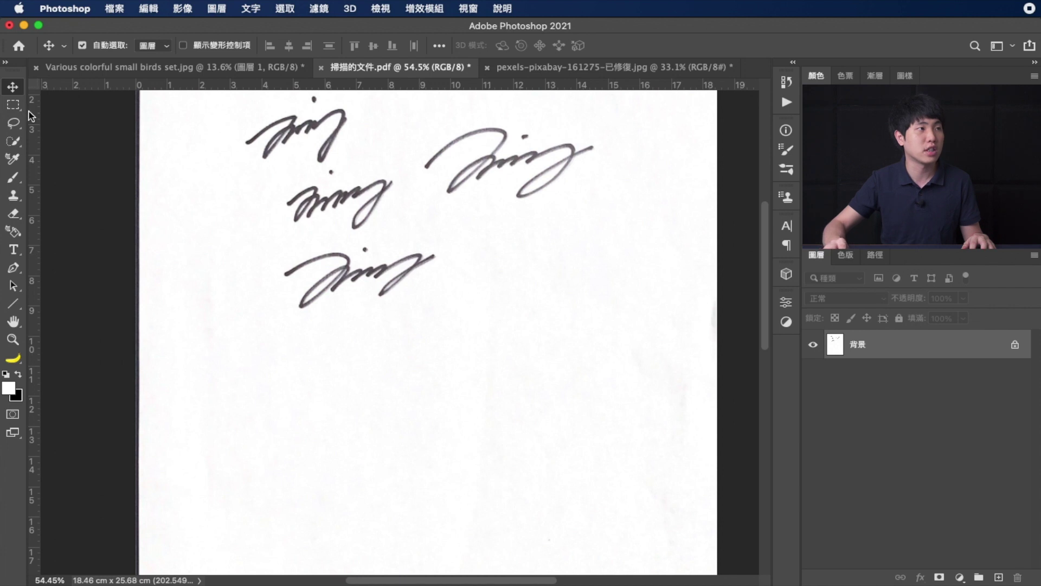
{"action": "left_click", "coordinate": [13, 104]}
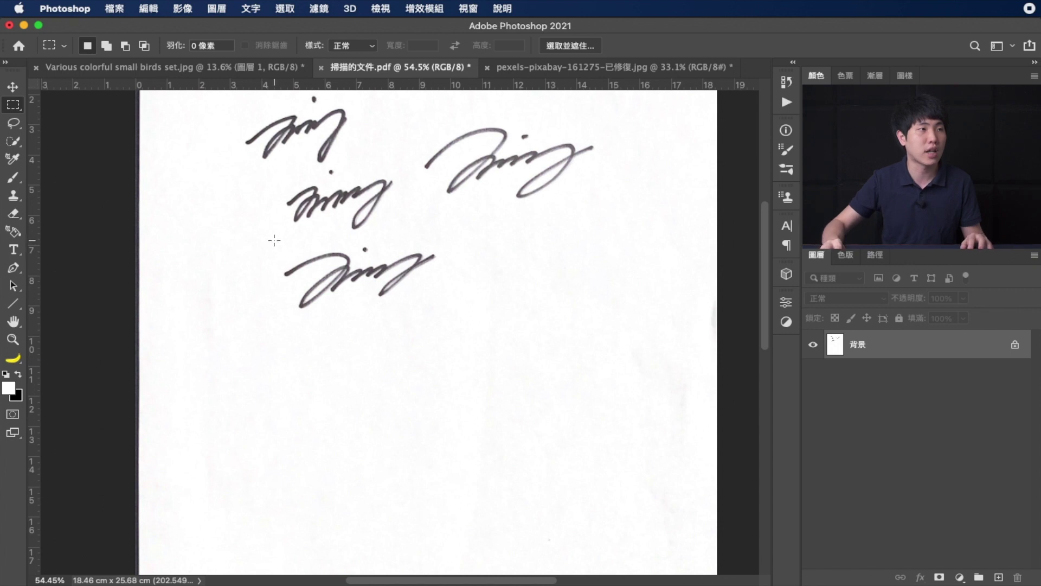
{"action": "left_click_drag", "start_coordinate": [394, 276], "coordinate": [441, 299]}
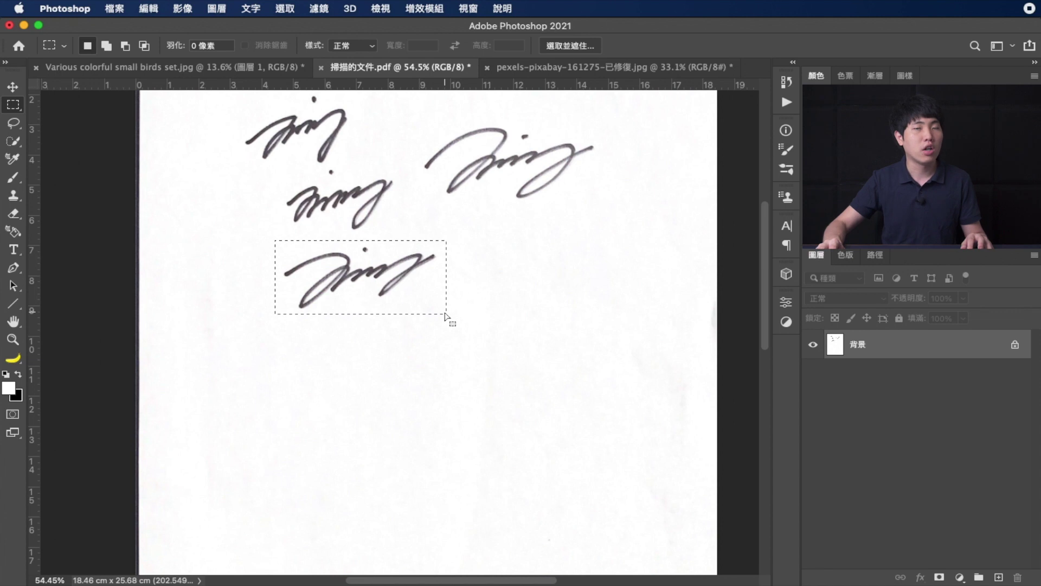
{"action": "scroll", "coordinate": [445, 316], "scroll_direction": "up", "scroll_amount": 5}
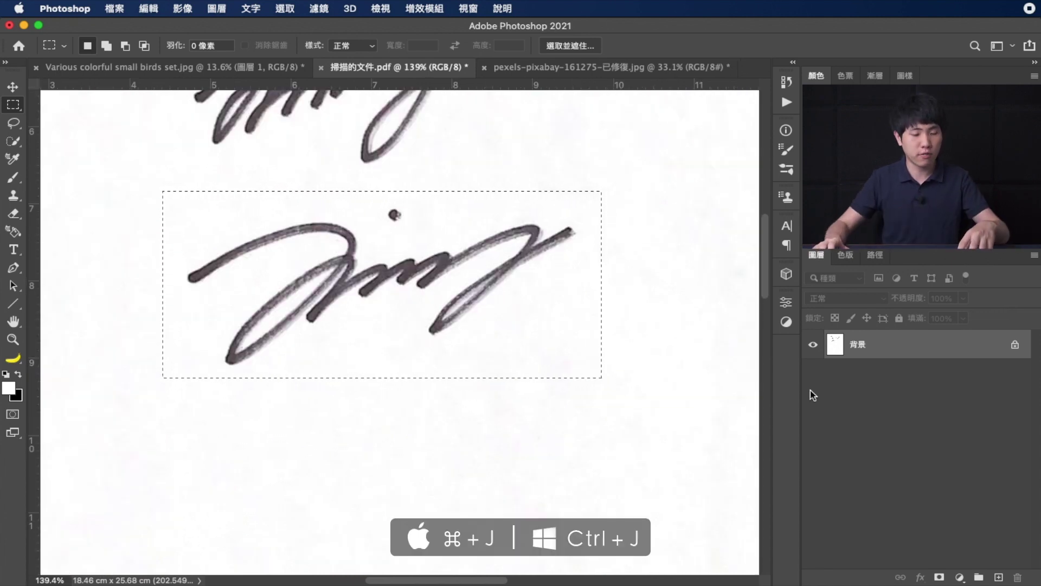
{"action": "key", "text": "ctrl+j"}
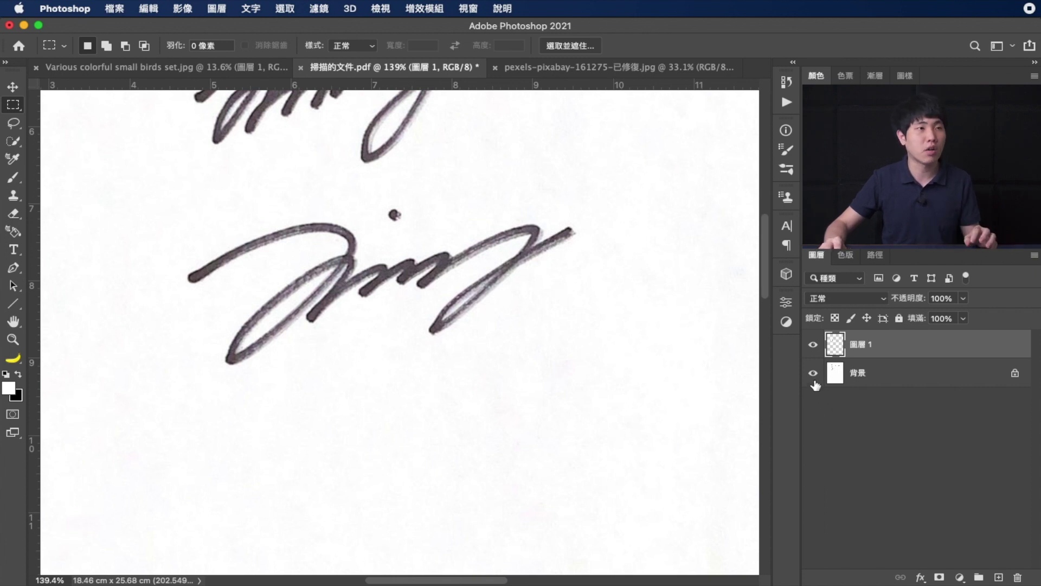
- Hide the paper Background layer so the copied signature sits on transparency
{"action": "left_click", "coordinate": [813, 373]}
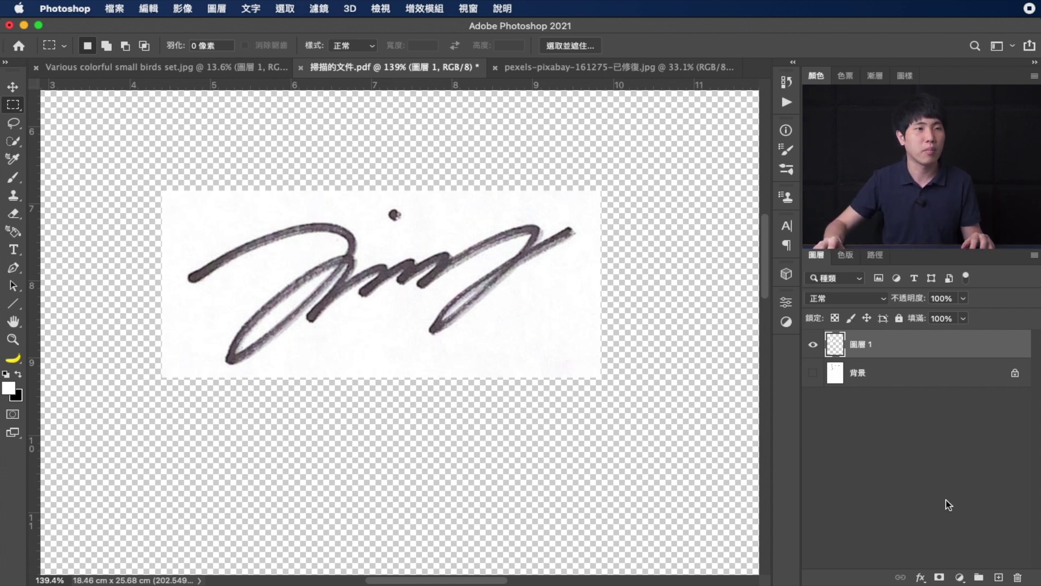
{"action": "left_click", "coordinate": [959, 577]}
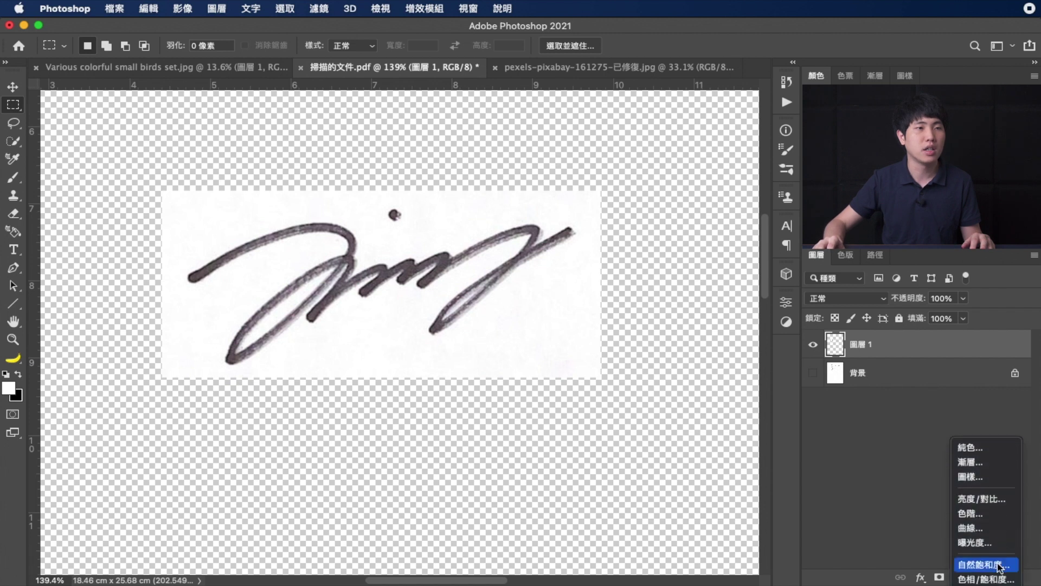
- Add a Levels layer with its black point sampled from the signature strokes, then reselect Layer 1
{"action": "left_click", "coordinate": [991, 517]}
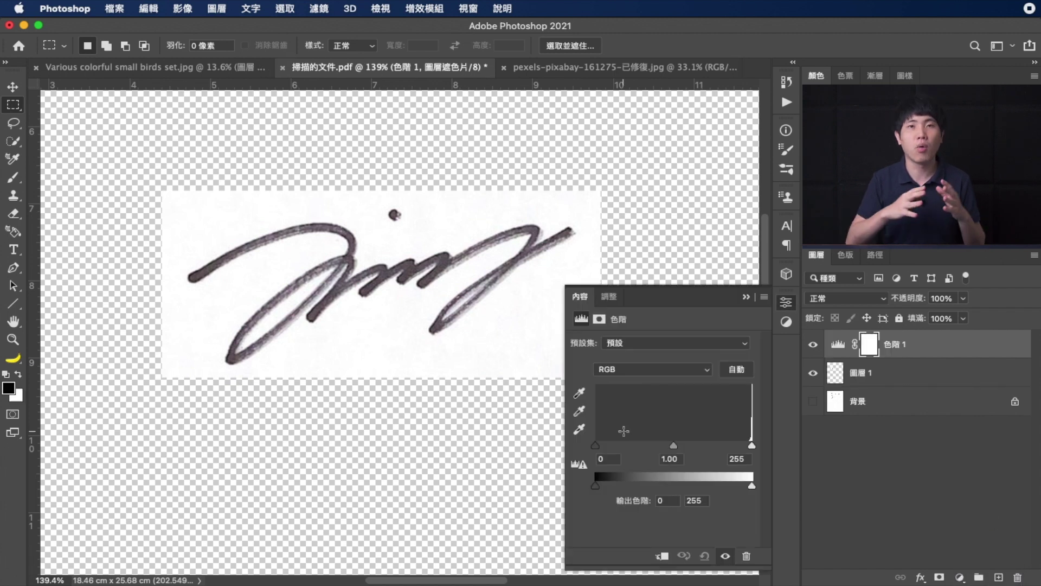
{"action": "left_click", "coordinate": [585, 398]}
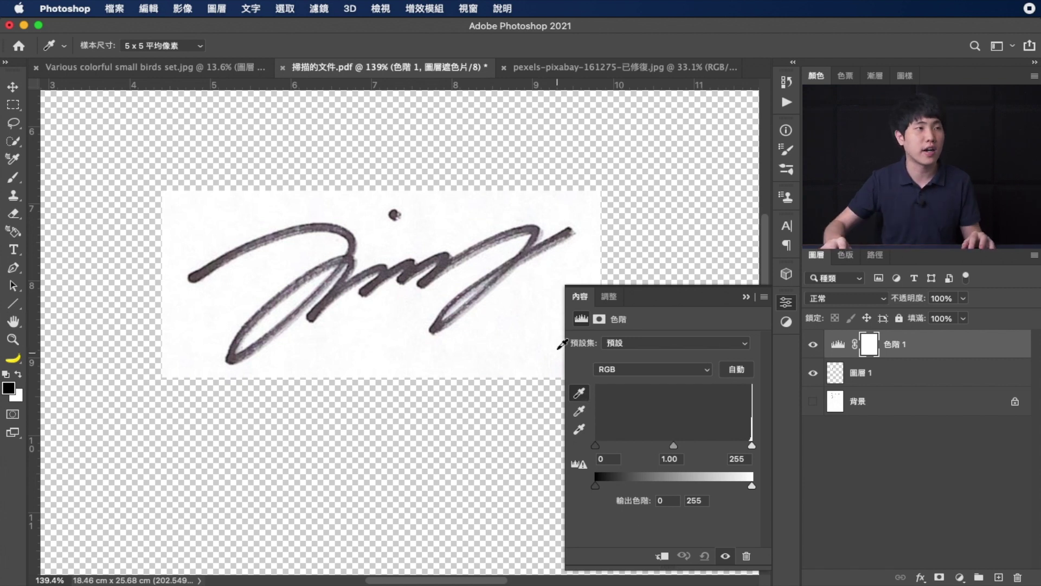
{"action": "left_click", "coordinate": [444, 264]}
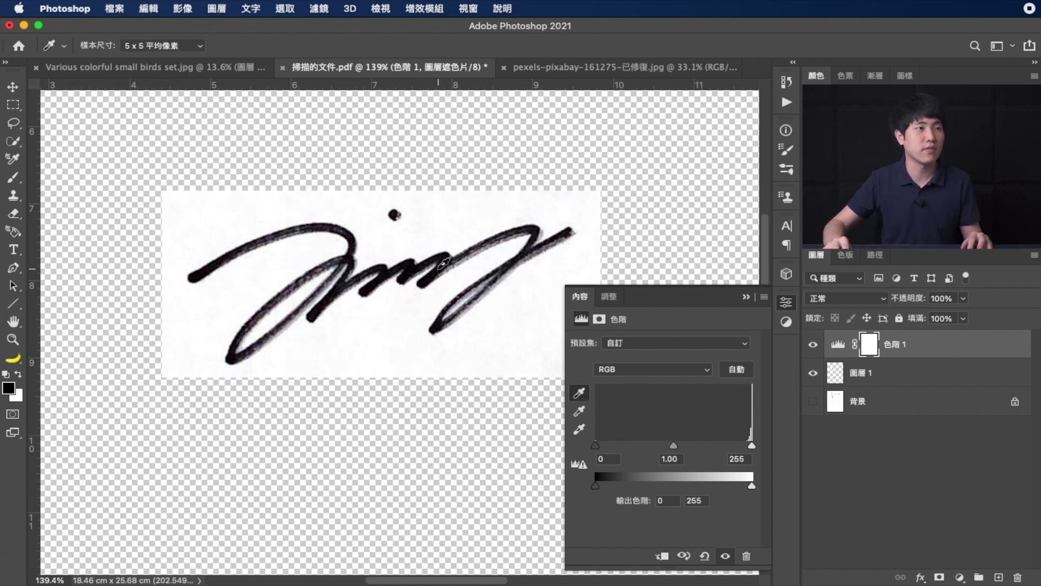
{"action": "left_click", "coordinate": [474, 250]}
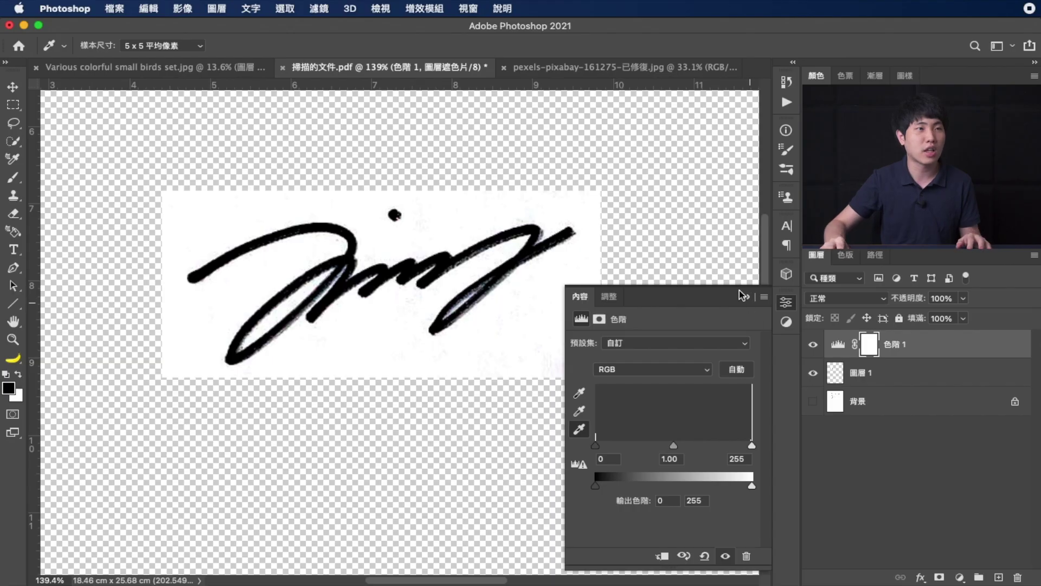
{"action": "left_click", "coordinate": [744, 297]}
{"action": "left_click", "coordinate": [866, 383]}
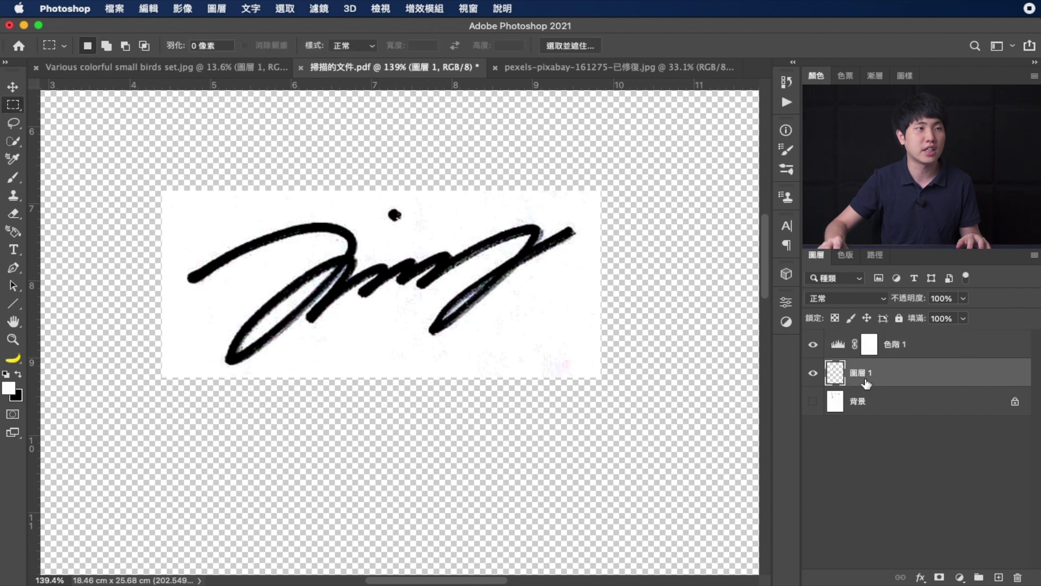
- Apply a Surface Blur with radius 100 and threshold 11 to the signature layer
{"action": "left_click", "coordinate": [318, 9]}
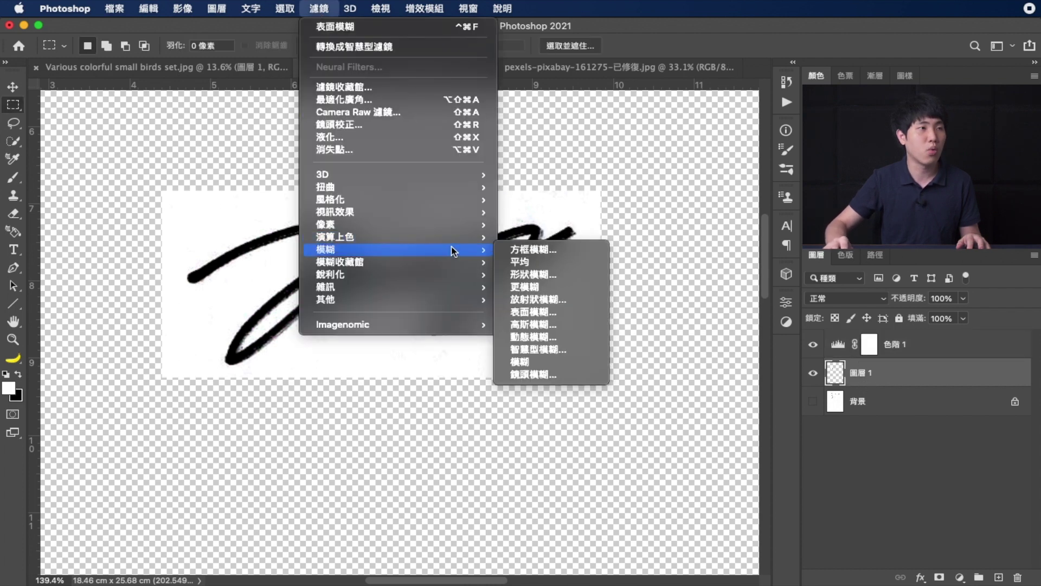
{"action": "left_click", "coordinate": [537, 313]}
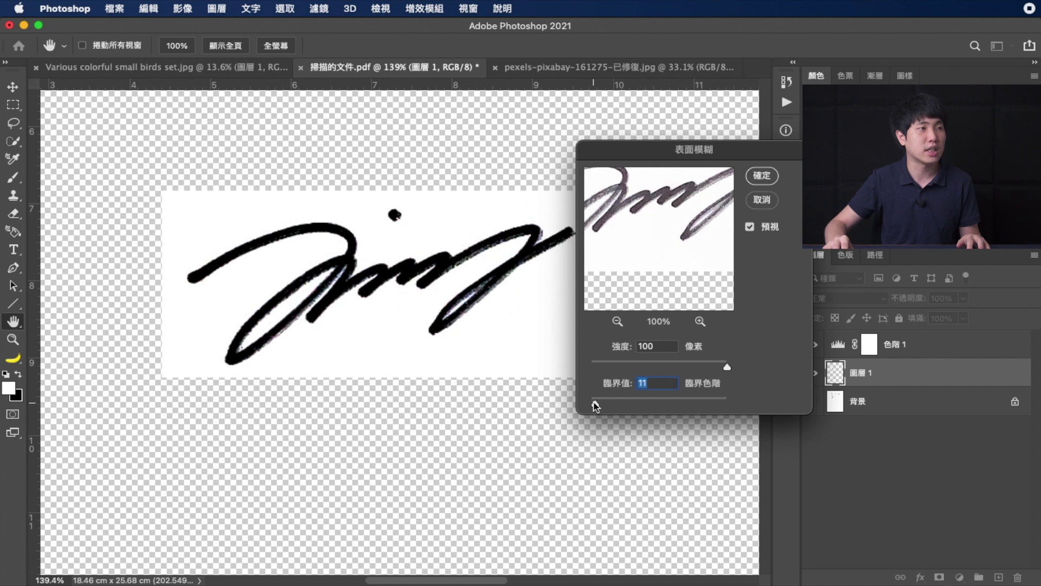
{"action": "left_click", "coordinate": [749, 227]}
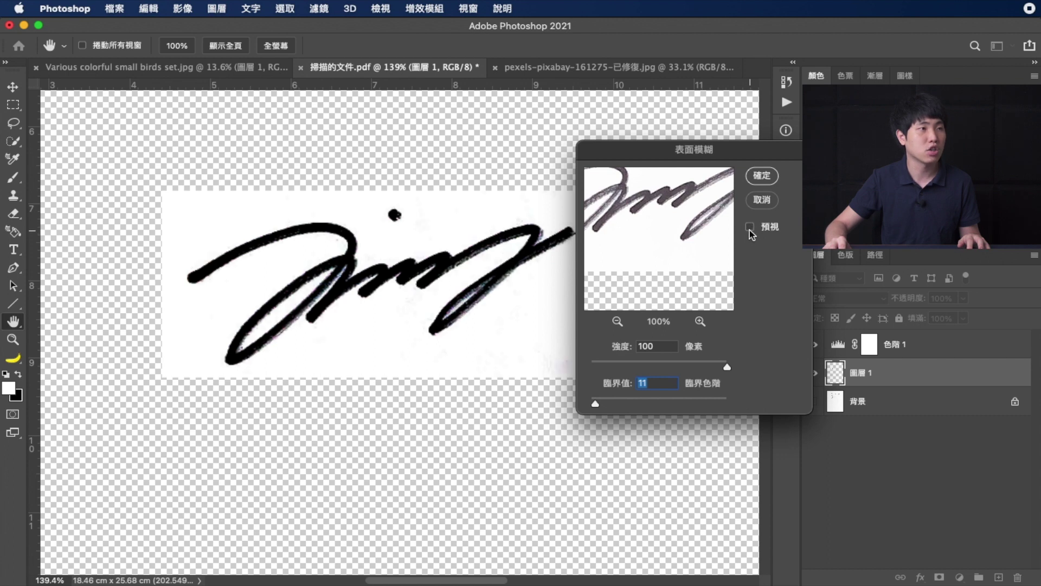
{"action": "left_click_drag", "start_coordinate": [745, 150], "coordinate": [840, 189]}
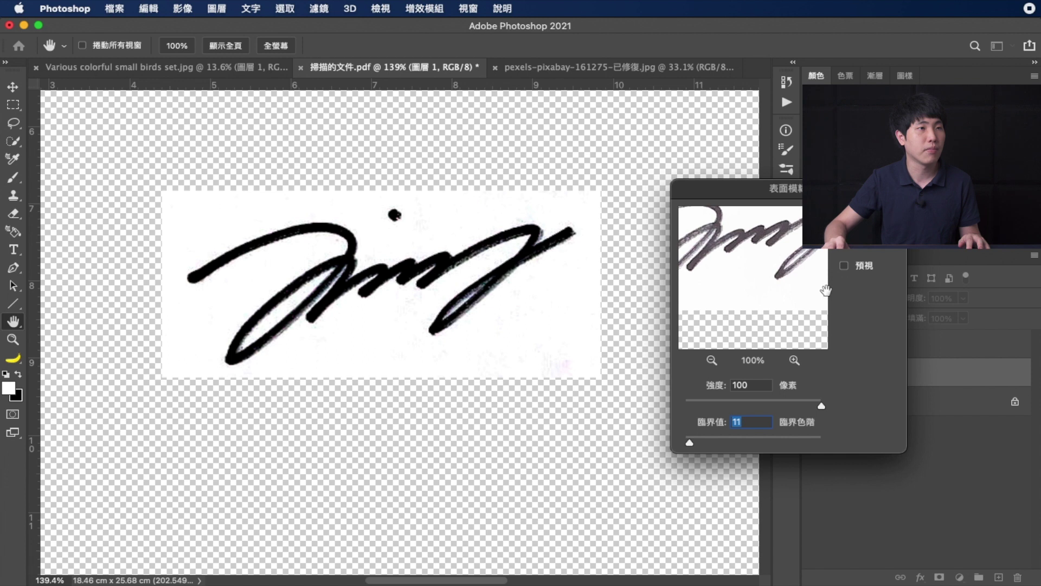
{"action": "left_click", "coordinate": [844, 266]}
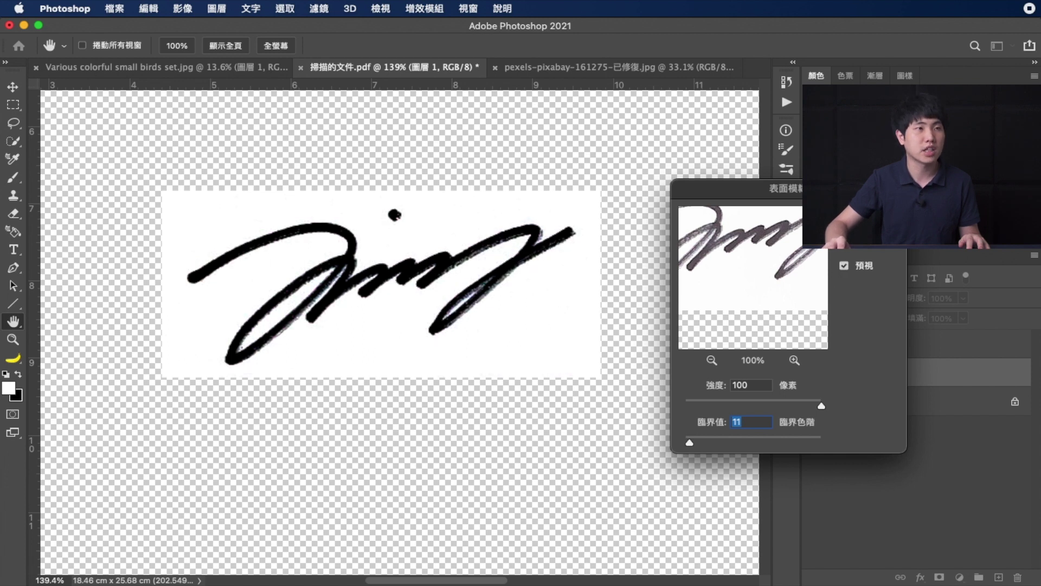
{"action": "key", "text": "Return"}
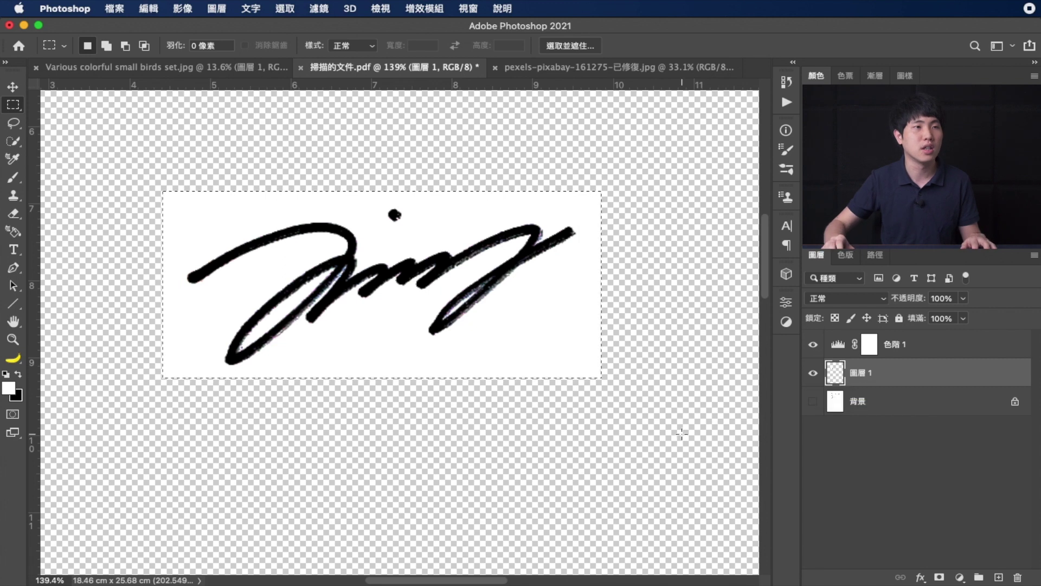
{"action": "scroll", "coordinate": [681, 433], "scroll_direction": "down", "scroll_amount": 3}
- Define the signature as a brush preset named jimmy
{"action": "scroll", "coordinate": [681, 434], "scroll_direction": "down", "scroll_amount": 1}
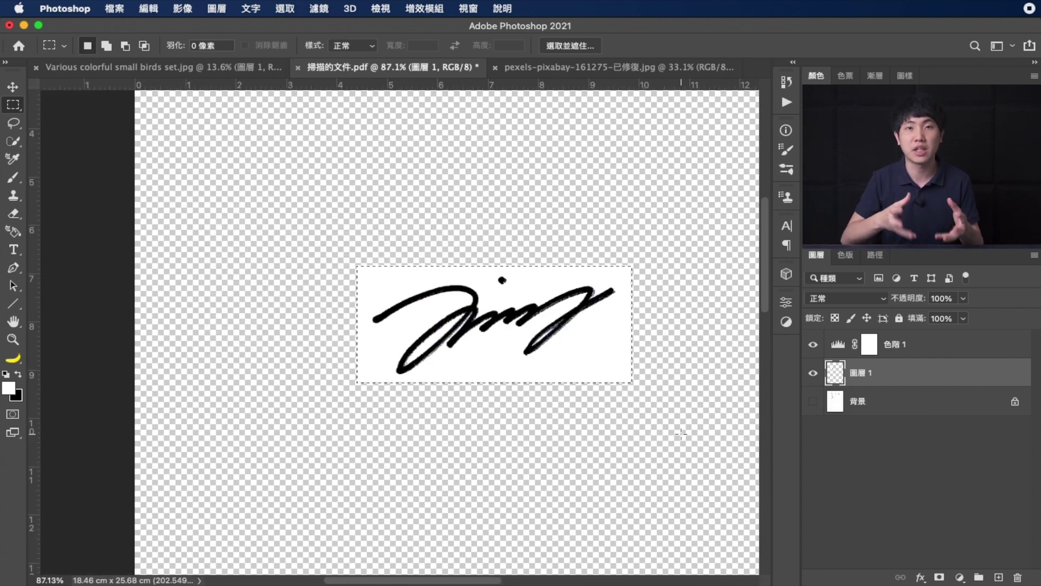
{"action": "left_click", "coordinate": [146, 8]}
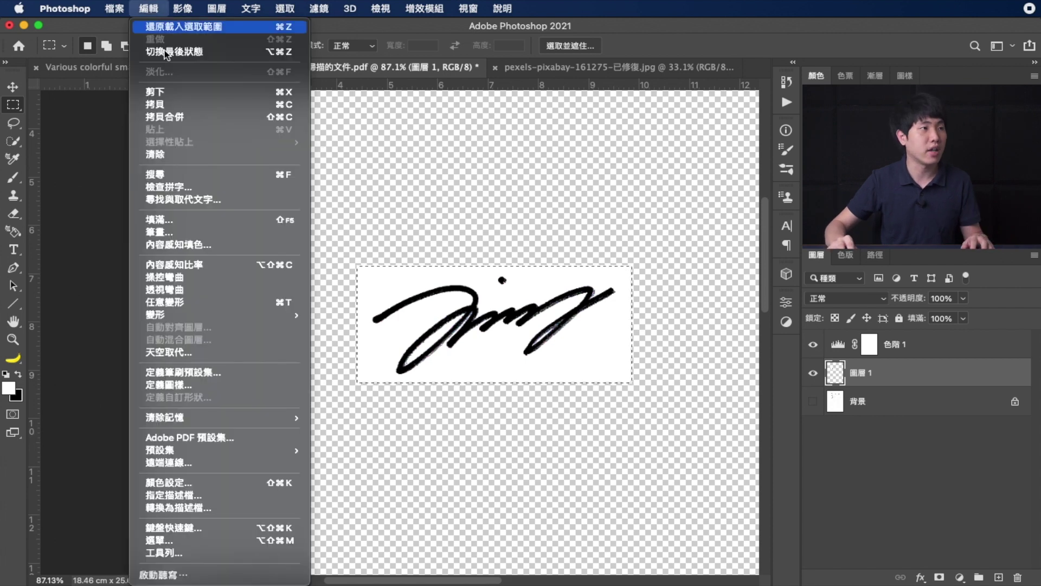
{"action": "left_click", "coordinate": [206, 373]}
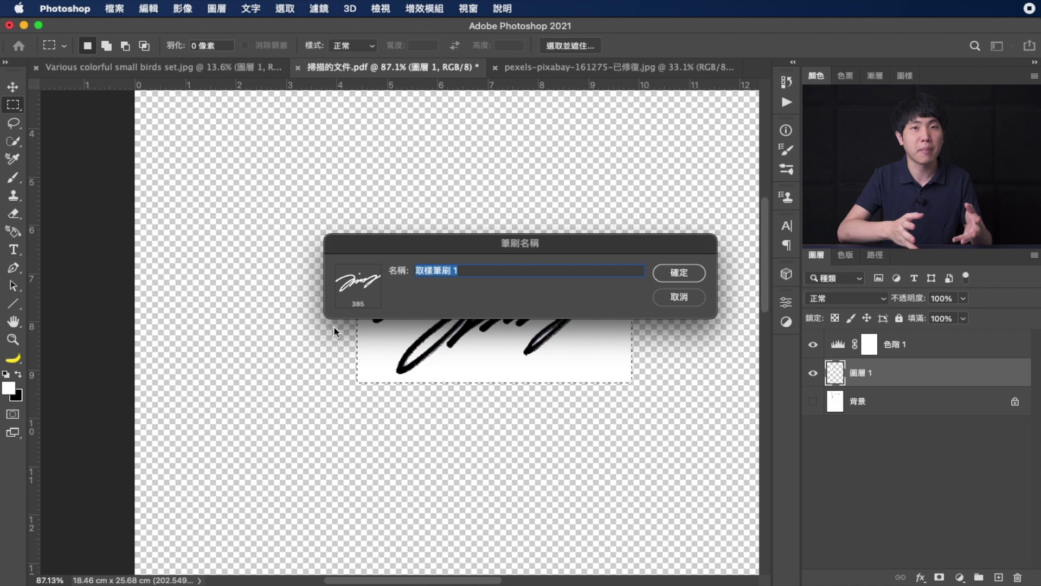
{"action": "type", "text": "jim"}
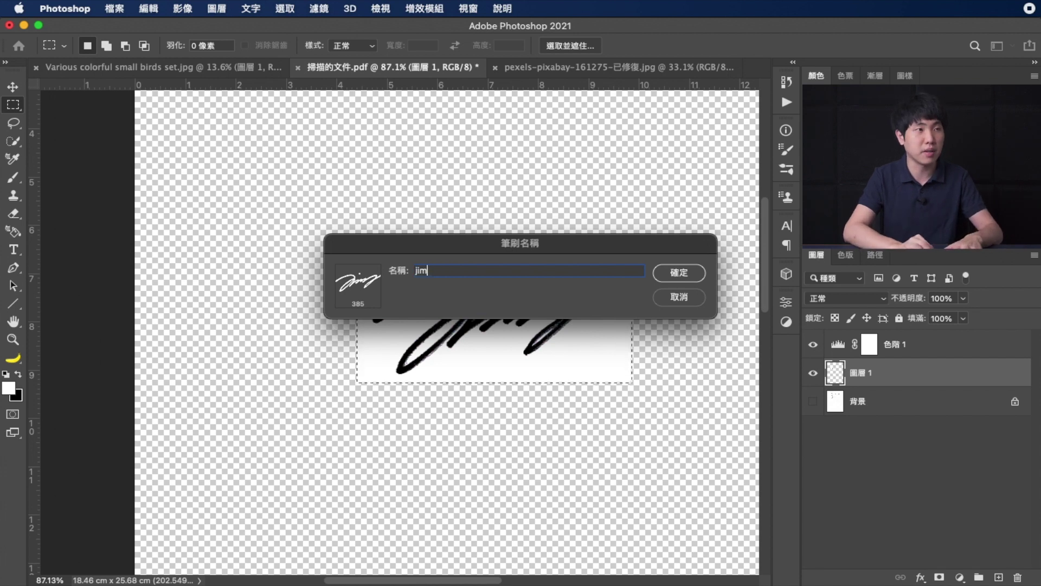
{"action": "type", "text": "my"}
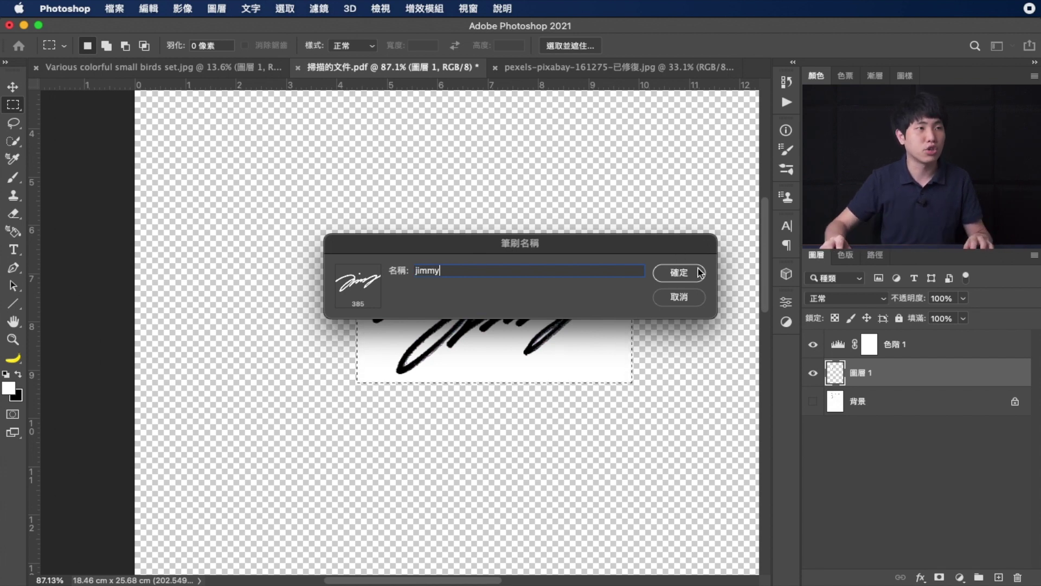
{"action": "left_click", "coordinate": [698, 275]}
{"action": "key", "text": "b"}
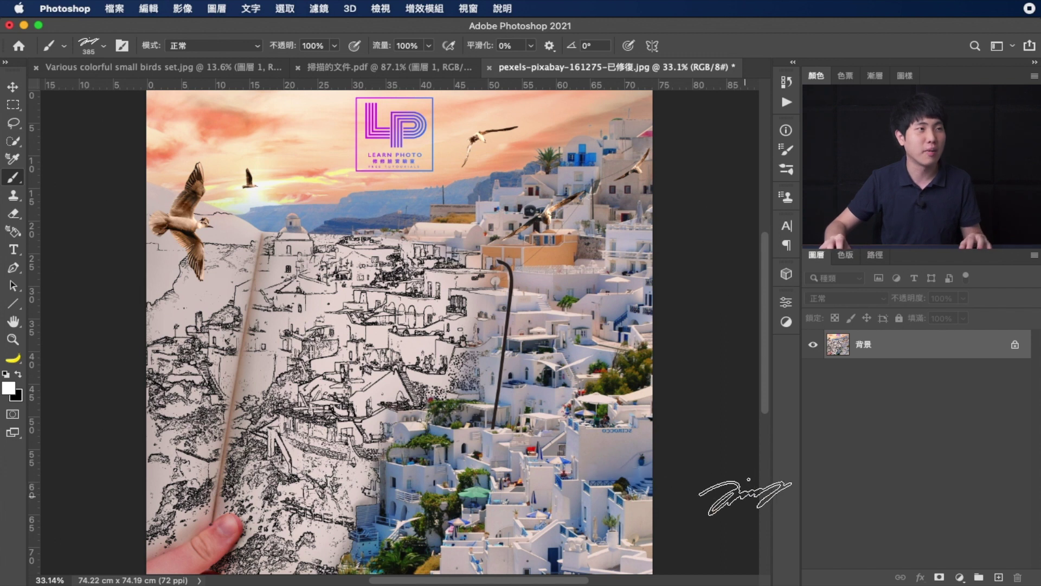
- On a new layer, stamp the white signature at the photo's bottom-left near the thumb
{"action": "left_click", "coordinate": [999, 578]}
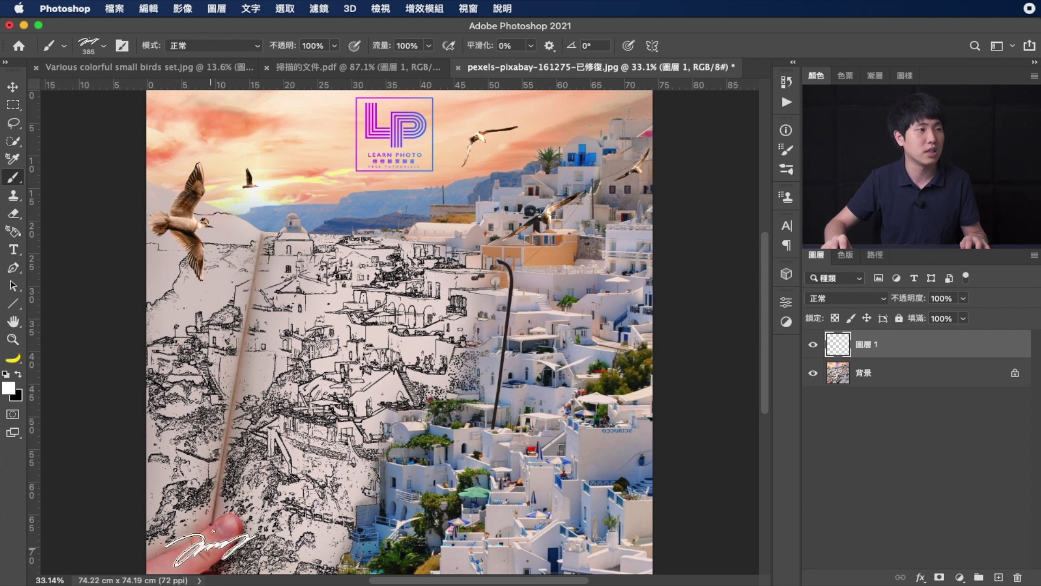
{"action": "left_click", "coordinate": [210, 549]}
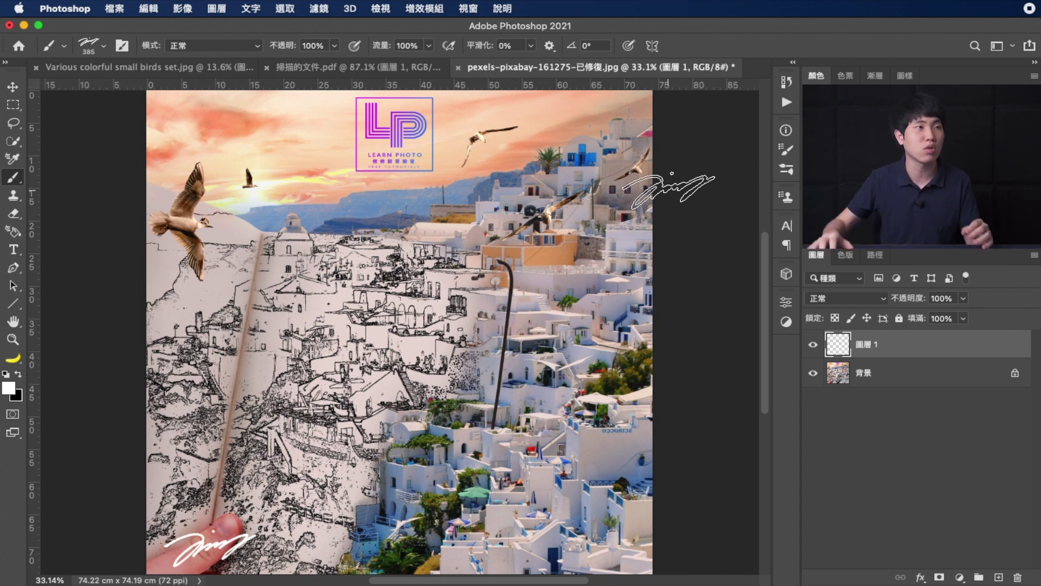
{"action": "key", "text": "ctrl+shift+Tab"}
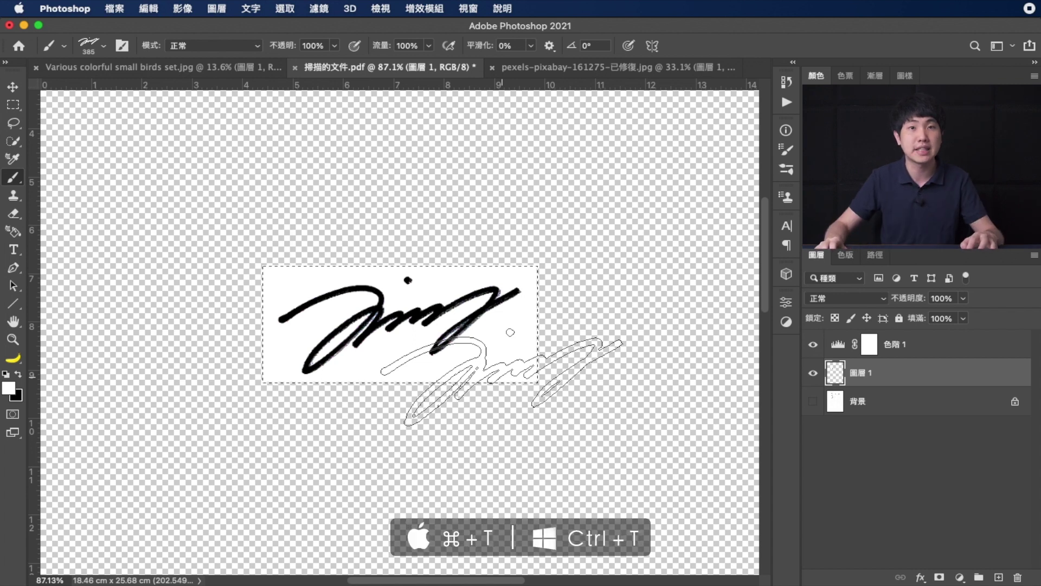
- Rotate the signature about 11.5° and commit the transform
{"action": "key", "text": "ctrl+t"}
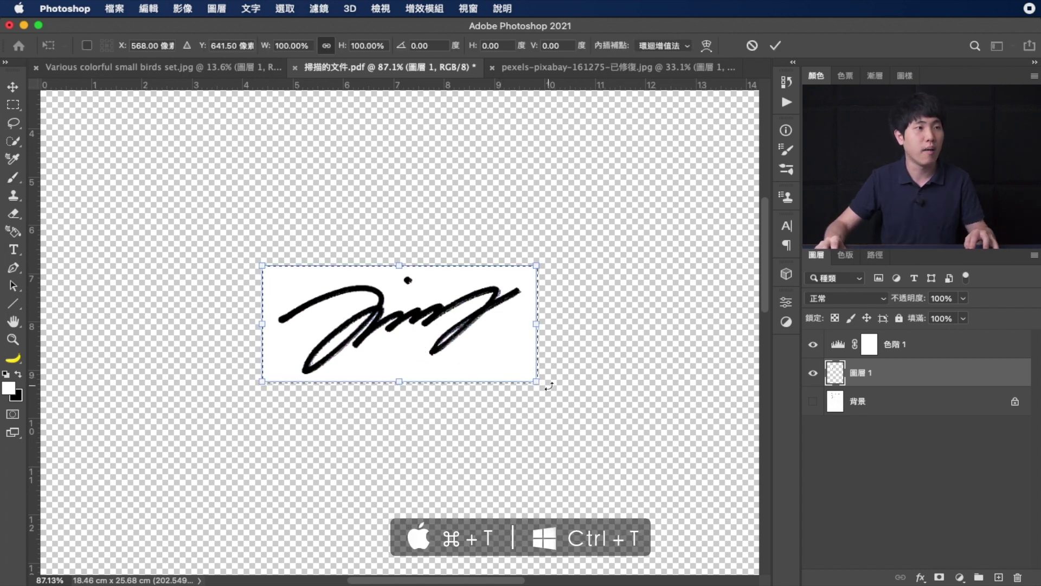
{"action": "left_click_drag", "start_coordinate": [509, 381], "coordinate": [534, 416]}
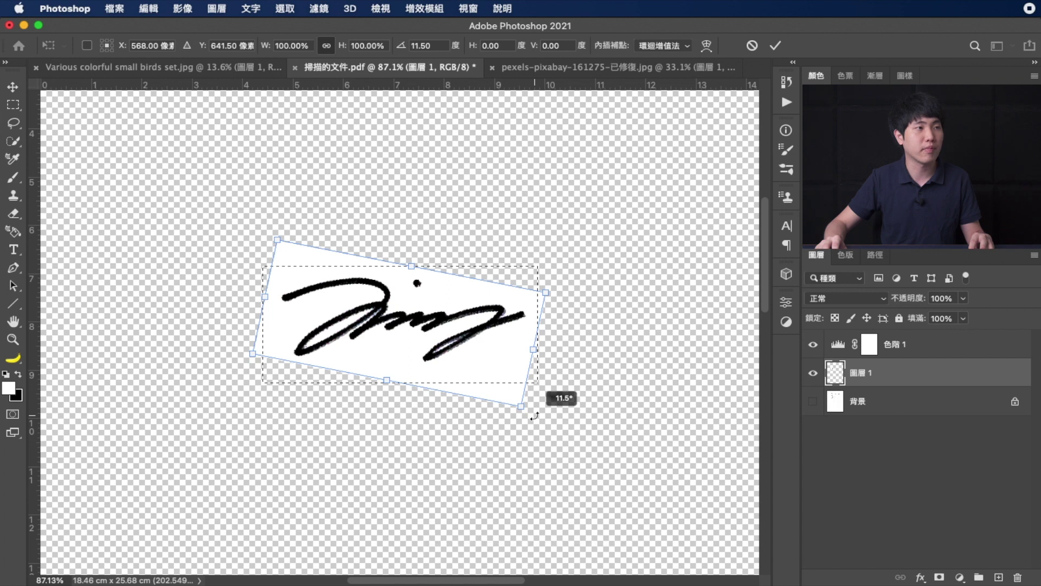
{"action": "left_click_drag", "start_coordinate": [534, 416], "coordinate": [534, 417]}
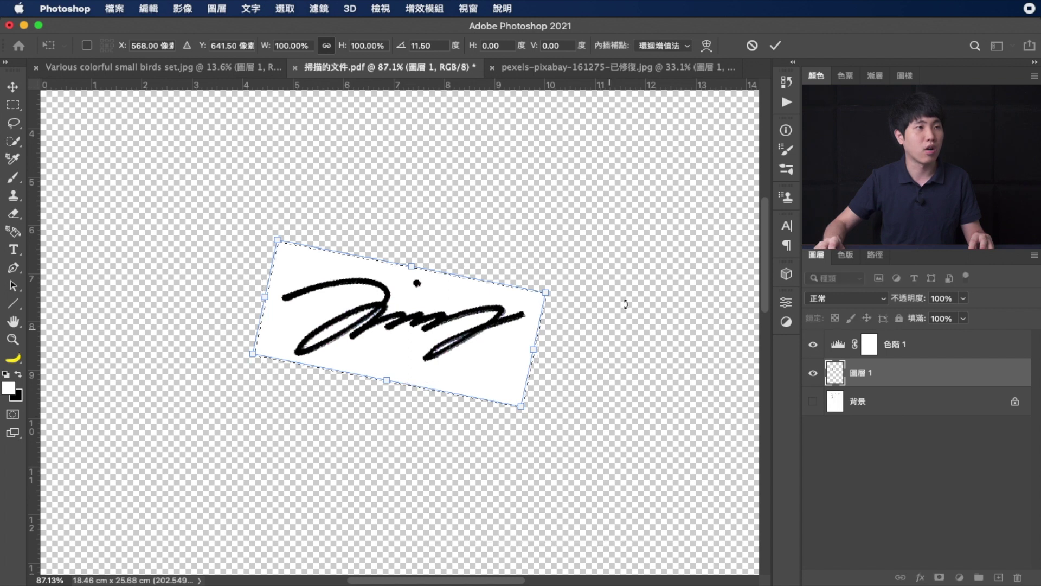
{"action": "left_click", "coordinate": [774, 46]}
- Save the tilted signature as a brush preset with the default name
{"action": "left_click", "coordinate": [151, 9]}
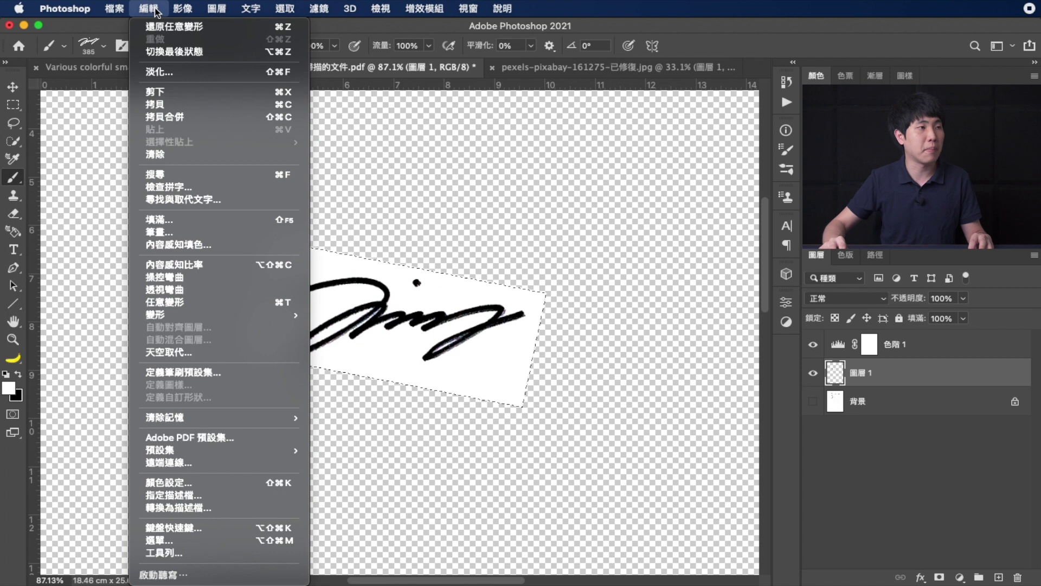
{"action": "left_click", "coordinate": [211, 374]}
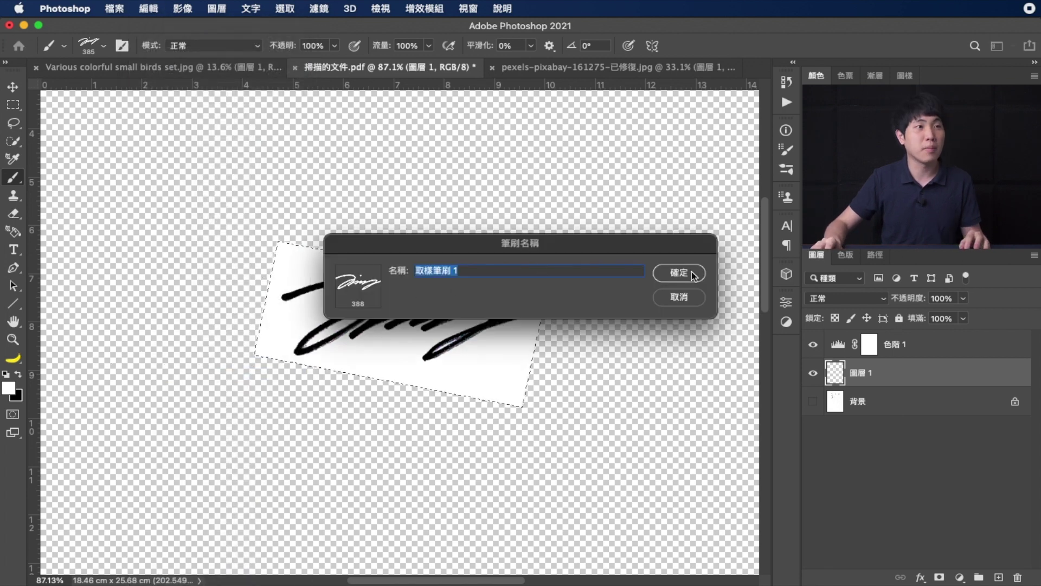
{"action": "left_click", "coordinate": [679, 273]}
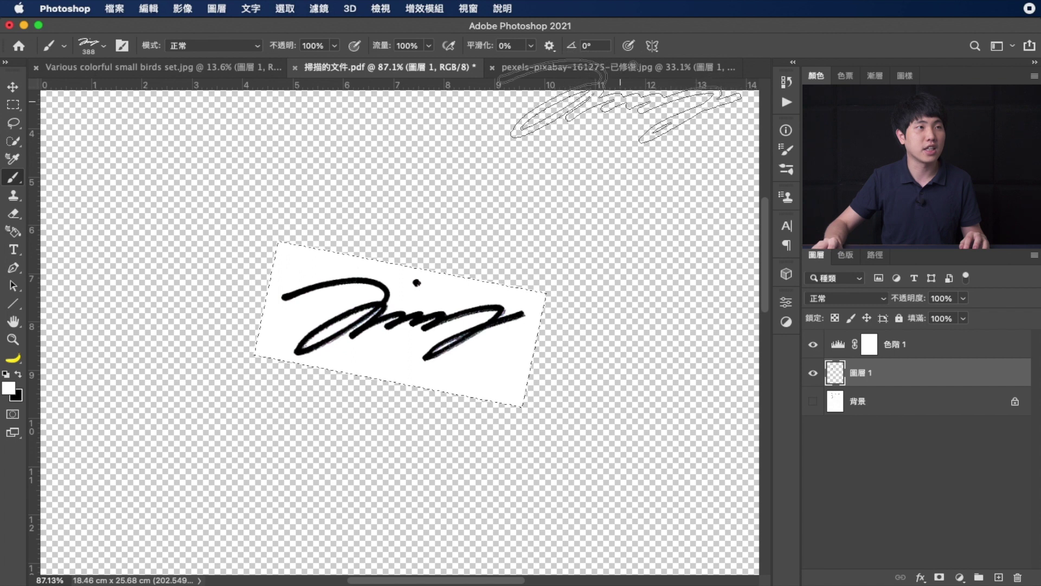
{"action": "key", "text": "v"}
{"action": "left_click", "coordinate": [622, 67]}
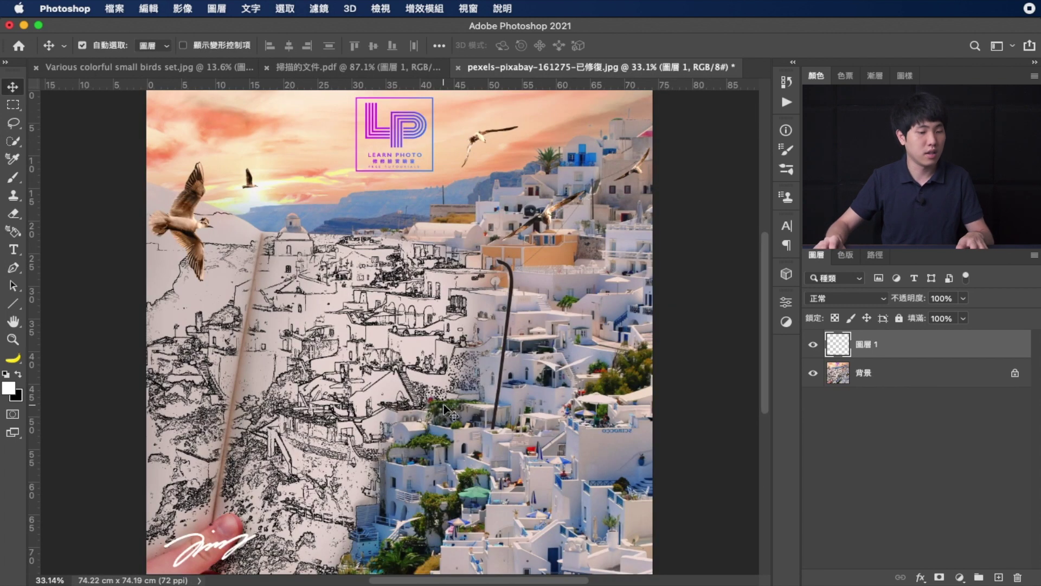
- Stamp the tilted signature brush in white once more near the photo's bottom edge
{"action": "key", "text": "b"}
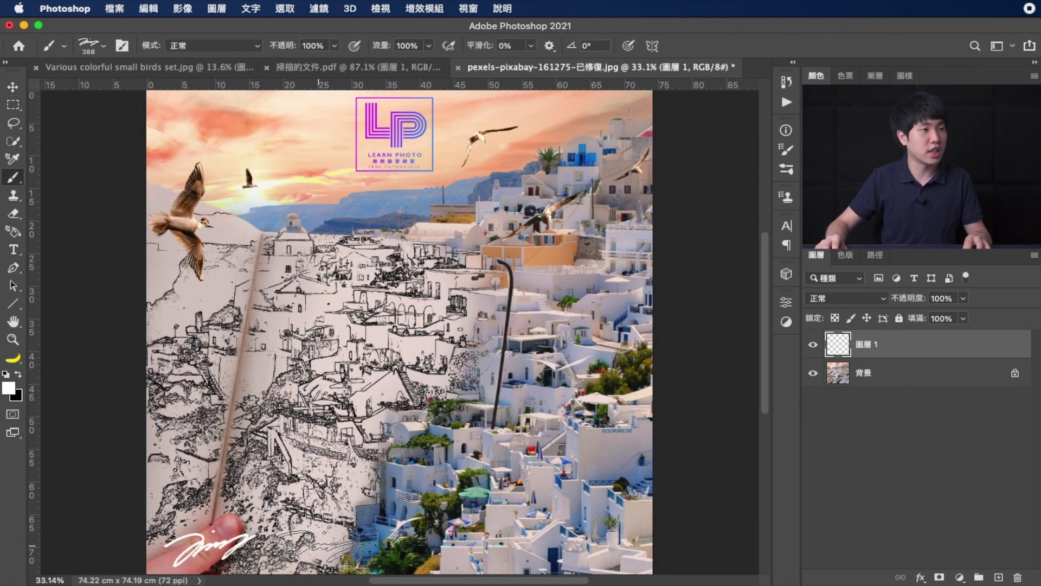
{"action": "left_click", "coordinate": [319, 545]}
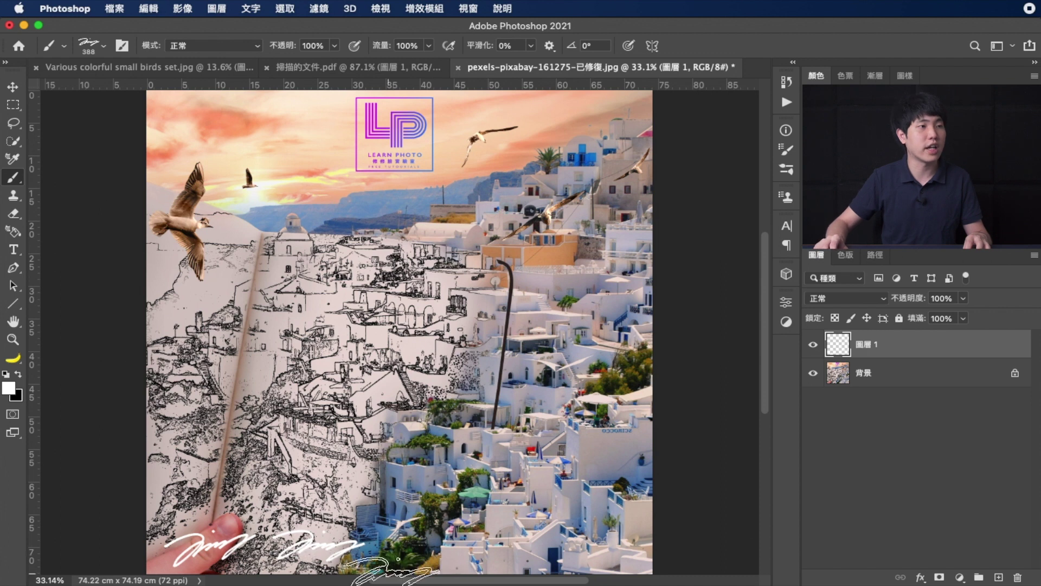